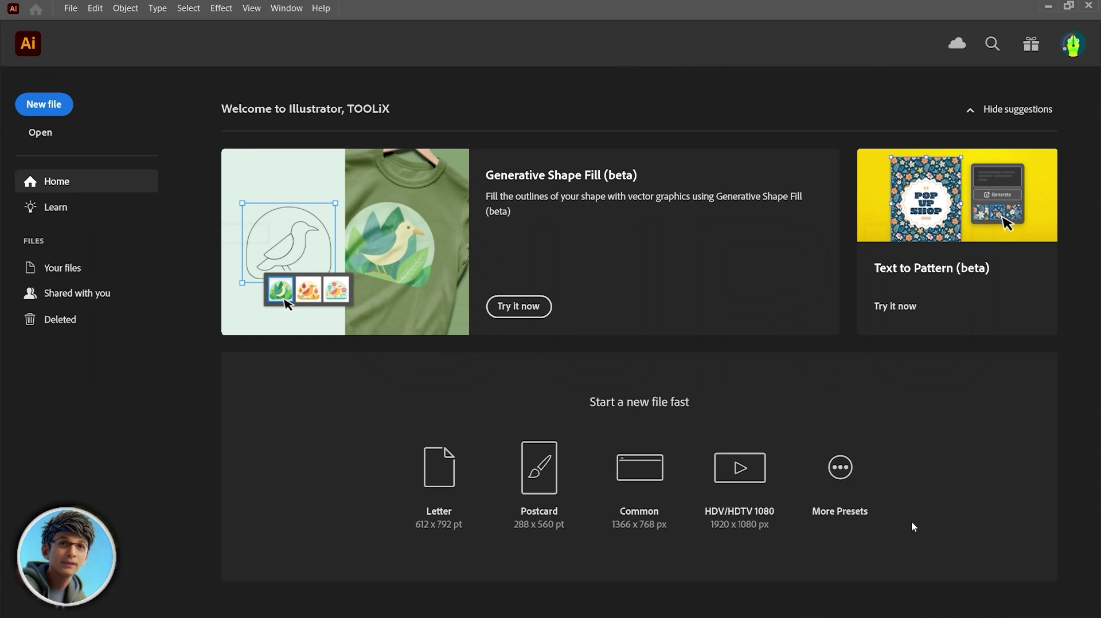
{"action": "left_click", "coordinate": [71, 8]}
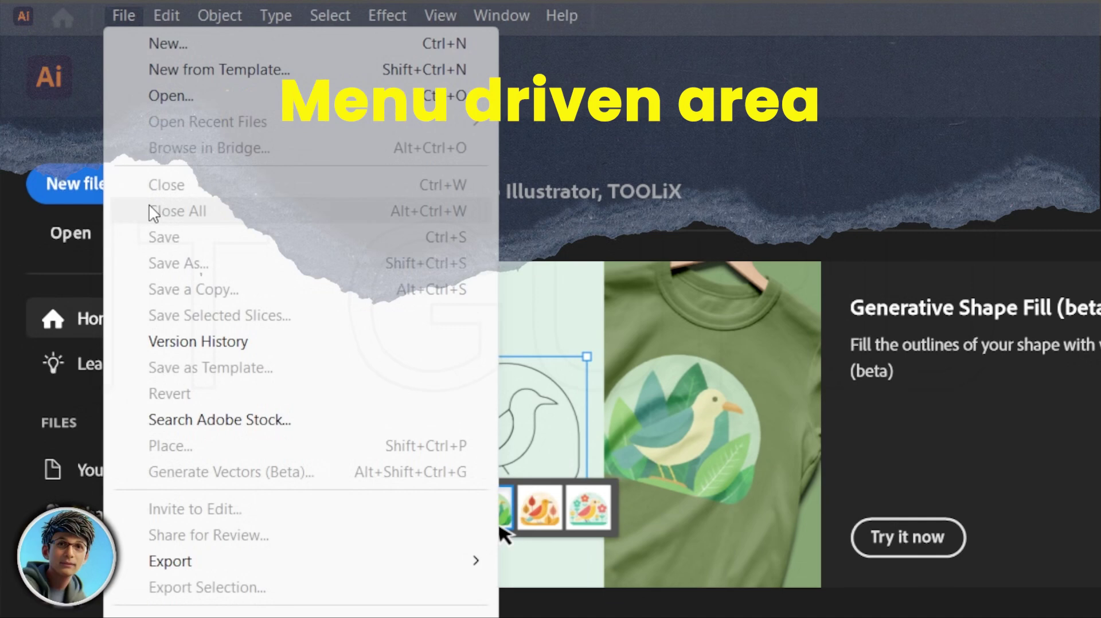
{"action": "key", "text": "Escape"}
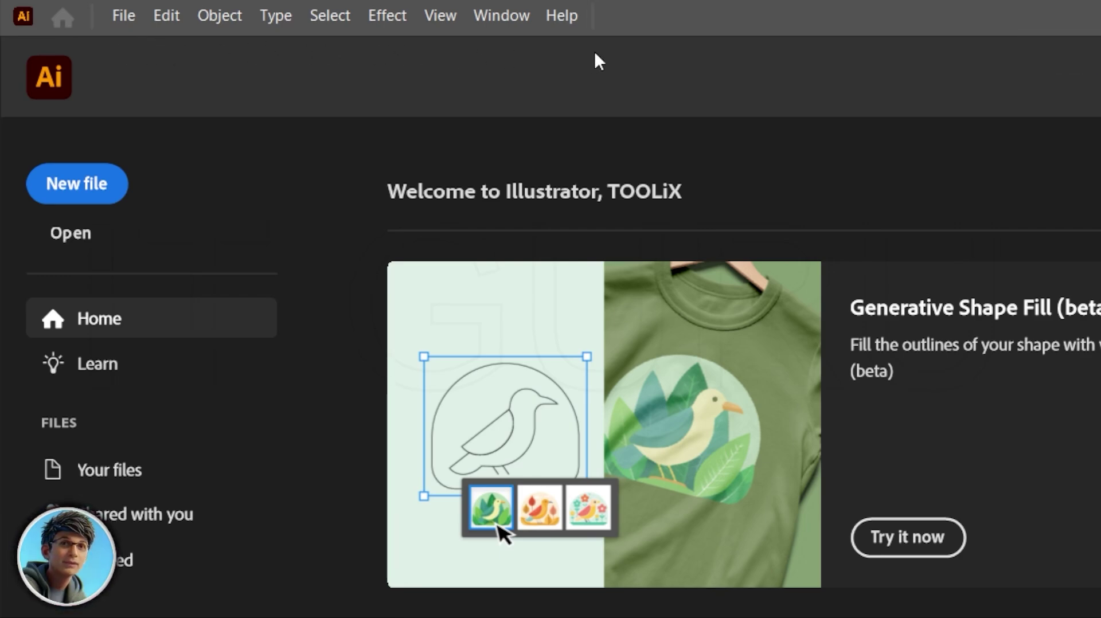
{"action": "left_click", "coordinate": [123, 15]}
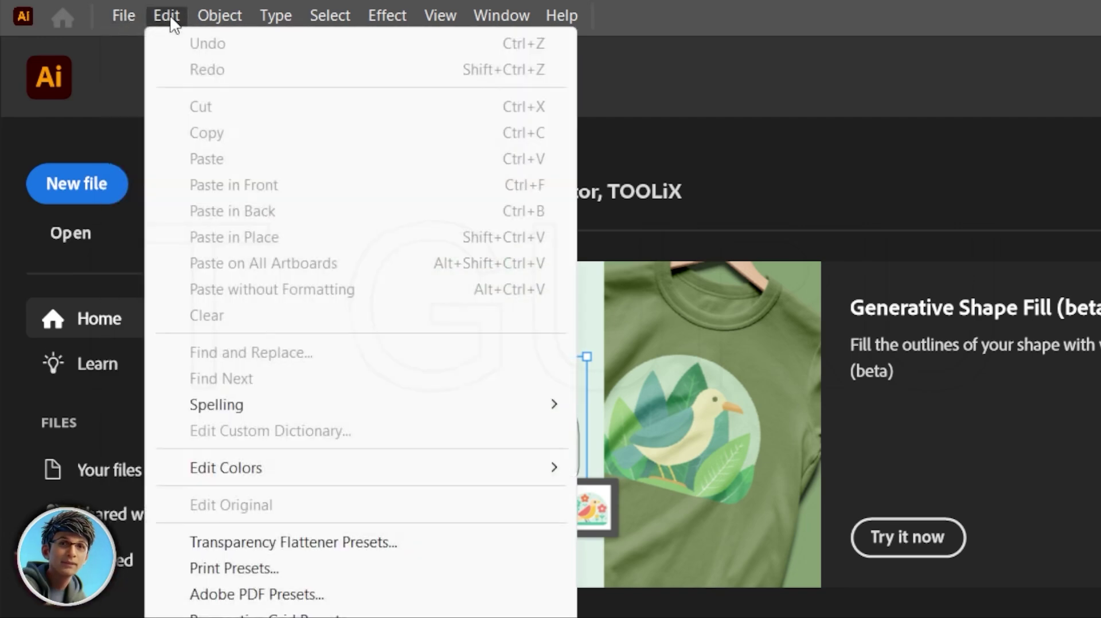
{"action": "left_click", "coordinate": [167, 16]}
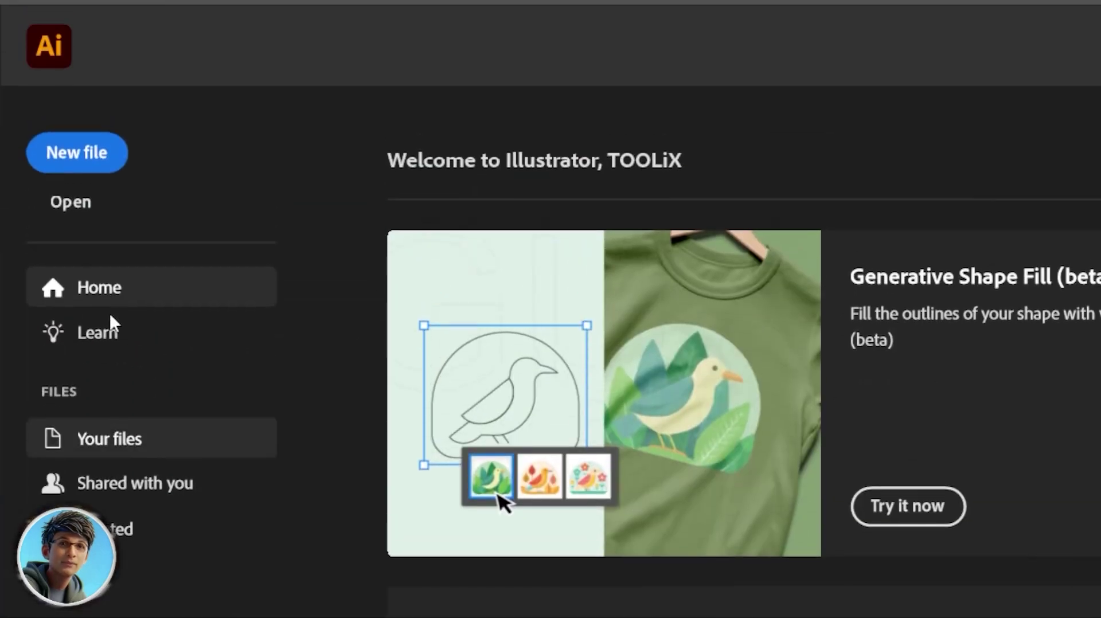
{"action": "key", "text": "z"}
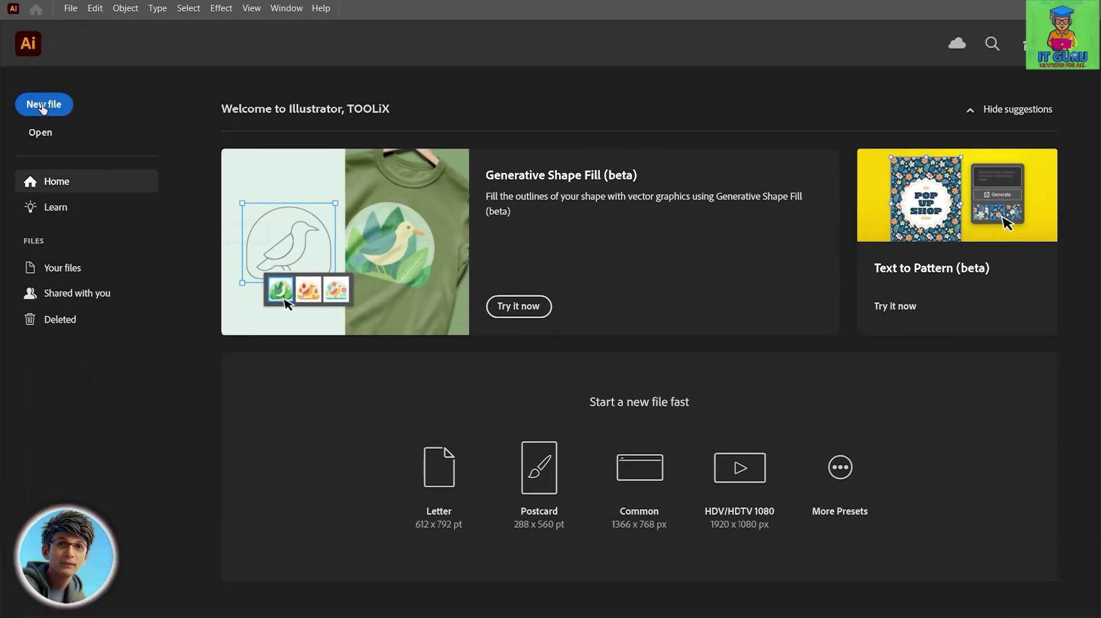
Start a new document and examine the available Mobile and Web document presets and templates.
{"action": "left_click", "coordinate": [43, 107]}
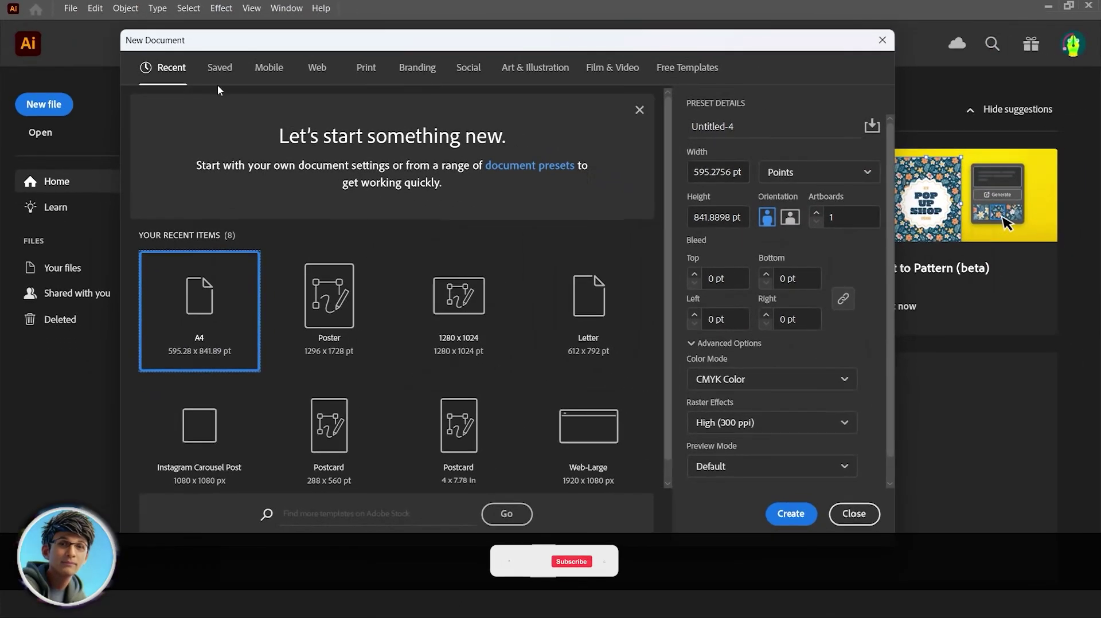
{"action": "left_click", "coordinate": [270, 69]}
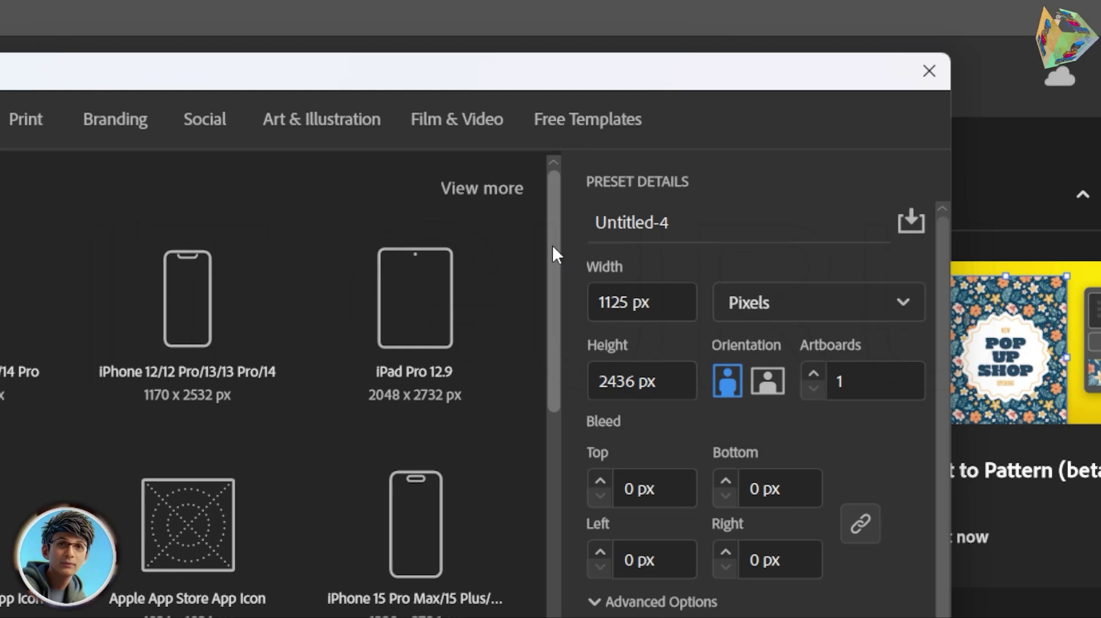
{"action": "left_click_drag", "start_coordinate": [552, 245], "coordinate": [532, 547]}
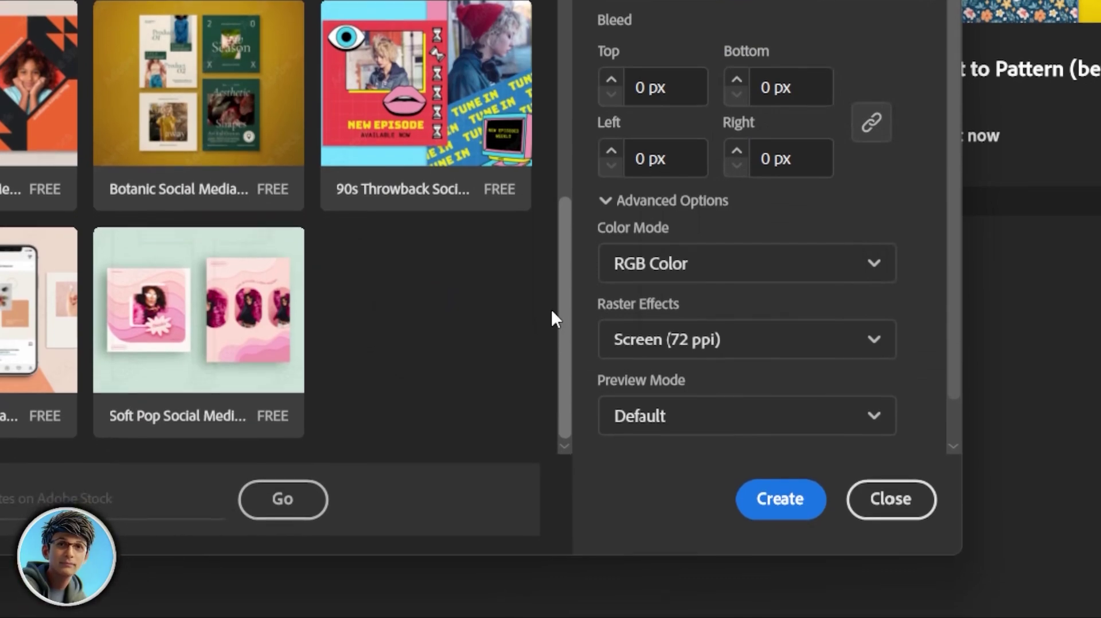
{"action": "mouse_move", "coordinate": [552, 308]}
{"action": "left_mouse_down"}
{"action": "mouse_move", "coordinate": [552, 219]}
{"action": "mouse_move", "coordinate": [552, 308]}
{"action": "left_mouse_up"}
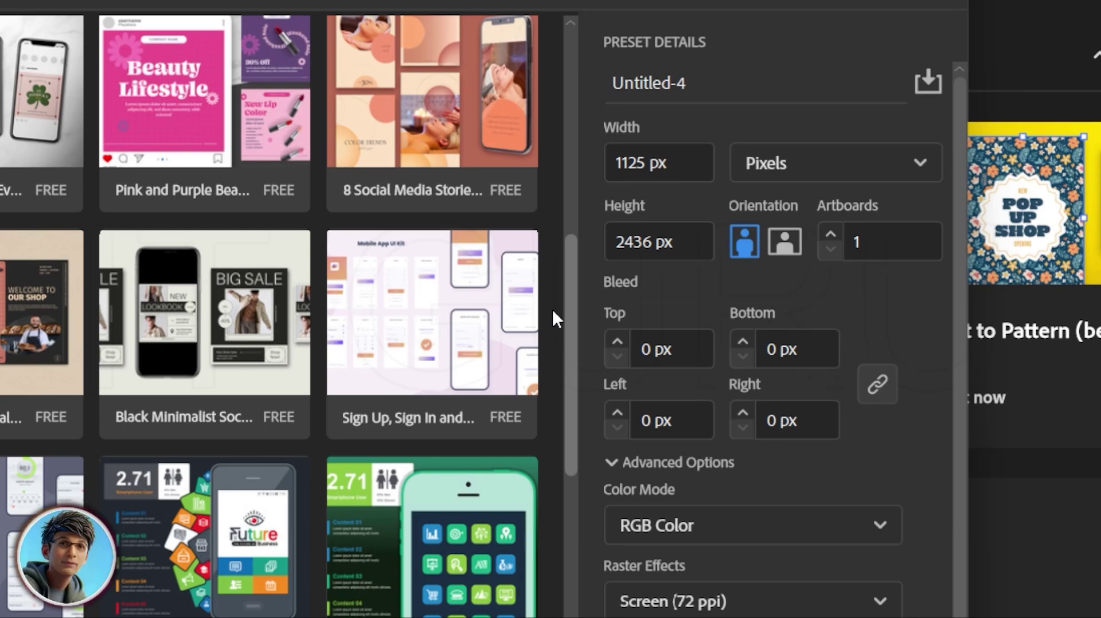
{"action": "scroll", "coordinate": [553, 308], "scroll_direction": "up", "scroll_amount": 2}
{"action": "scroll", "coordinate": [552, 323], "scroll_direction": "down", "scroll_amount": 2}
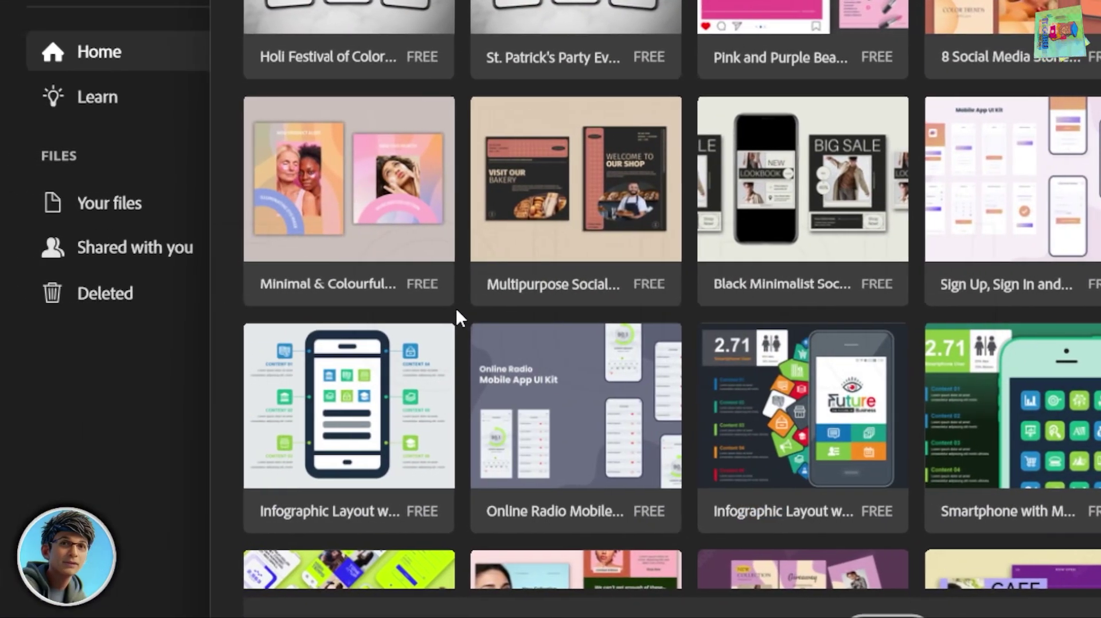
{"action": "scroll", "coordinate": [455, 310], "scroll_direction": "up", "scroll_amount": 2}
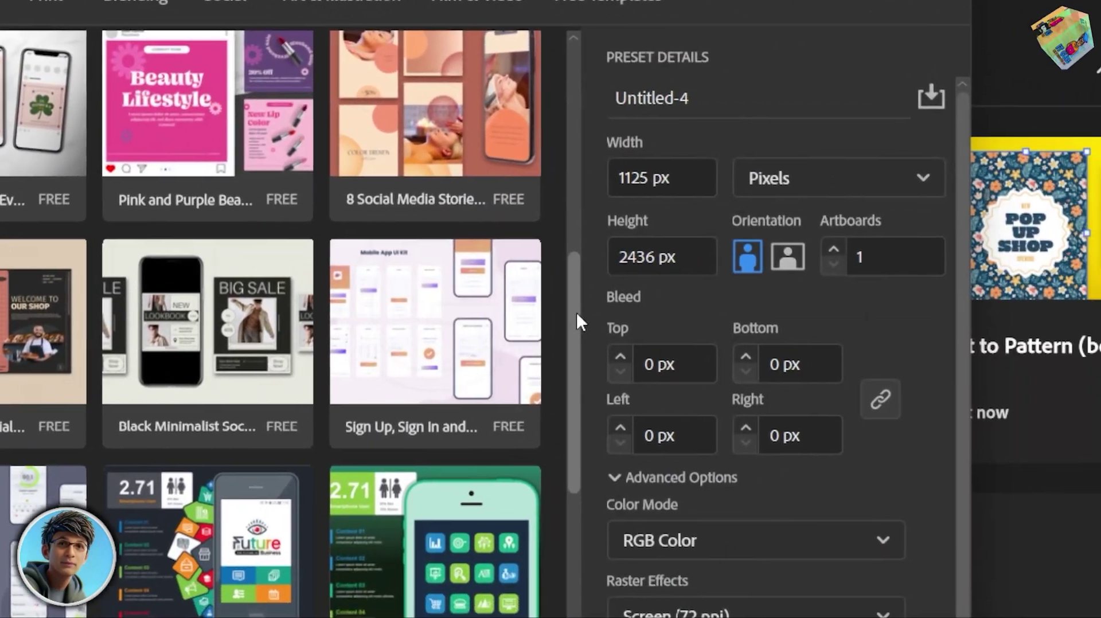
{"action": "left_click_drag", "start_coordinate": [576, 321], "coordinate": [573, 75]}
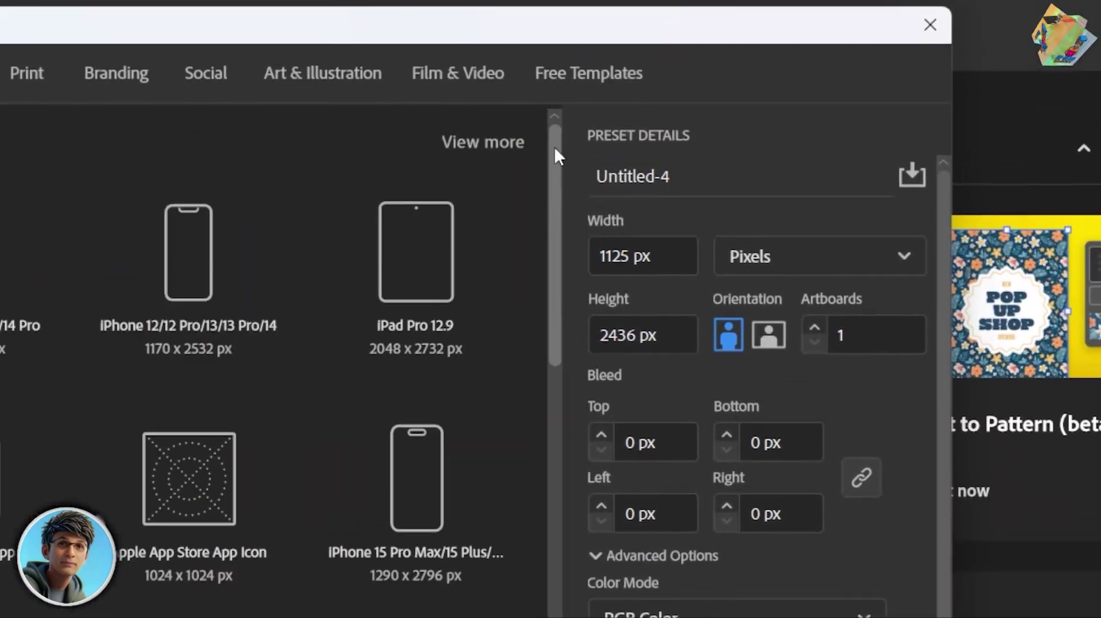
{"action": "left_click", "coordinate": [487, 121]}
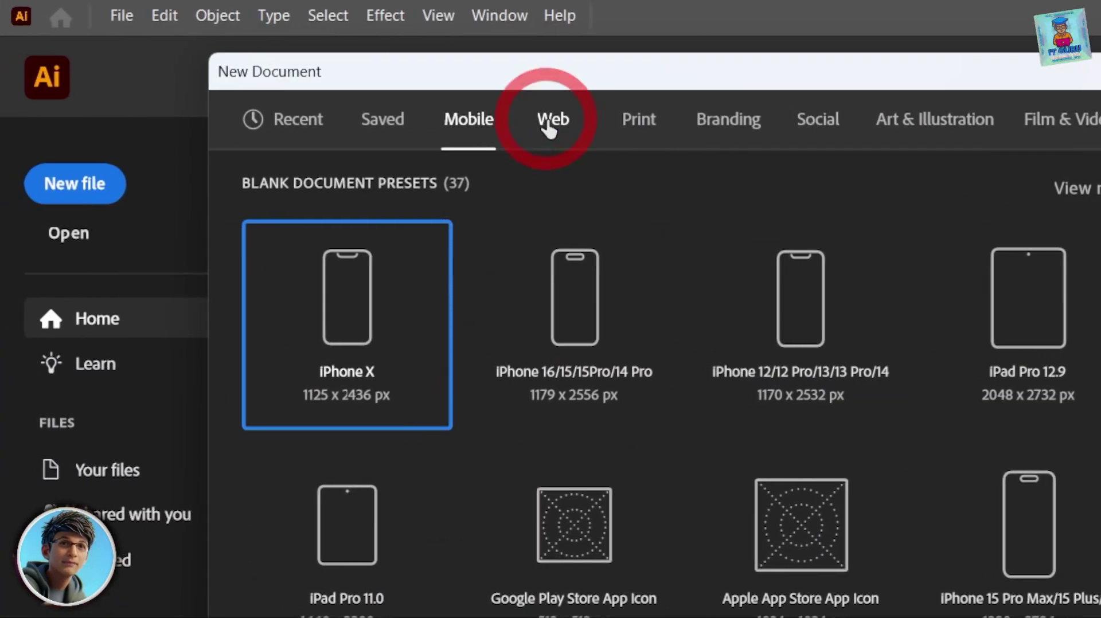
{"action": "left_click", "coordinate": [545, 121]}
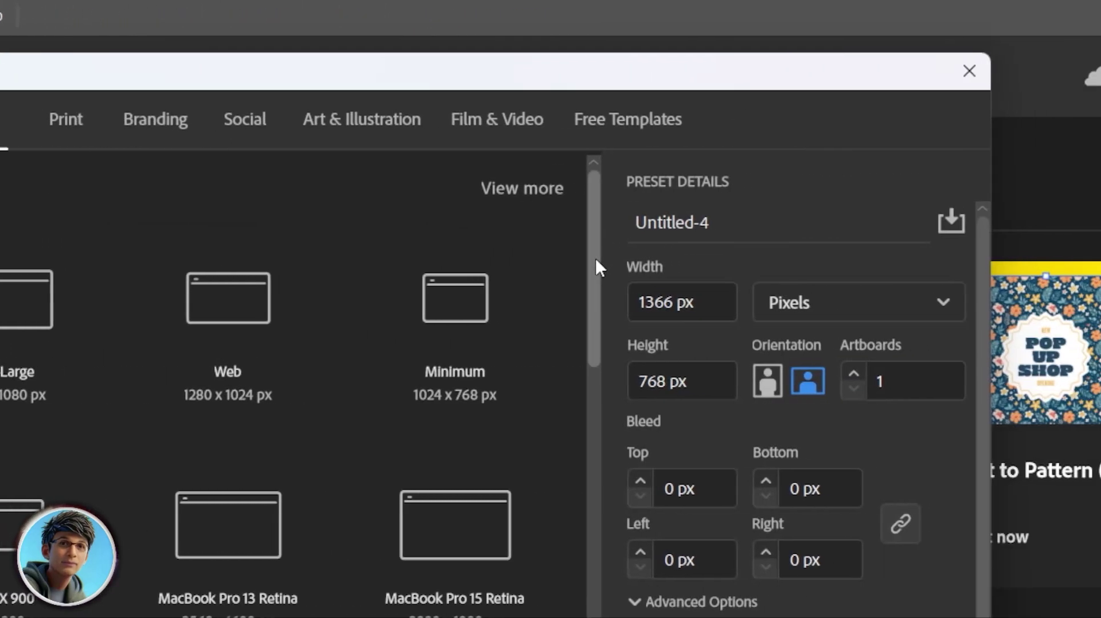
{"action": "left_click_drag", "start_coordinate": [597, 265], "coordinate": [545, 128]}
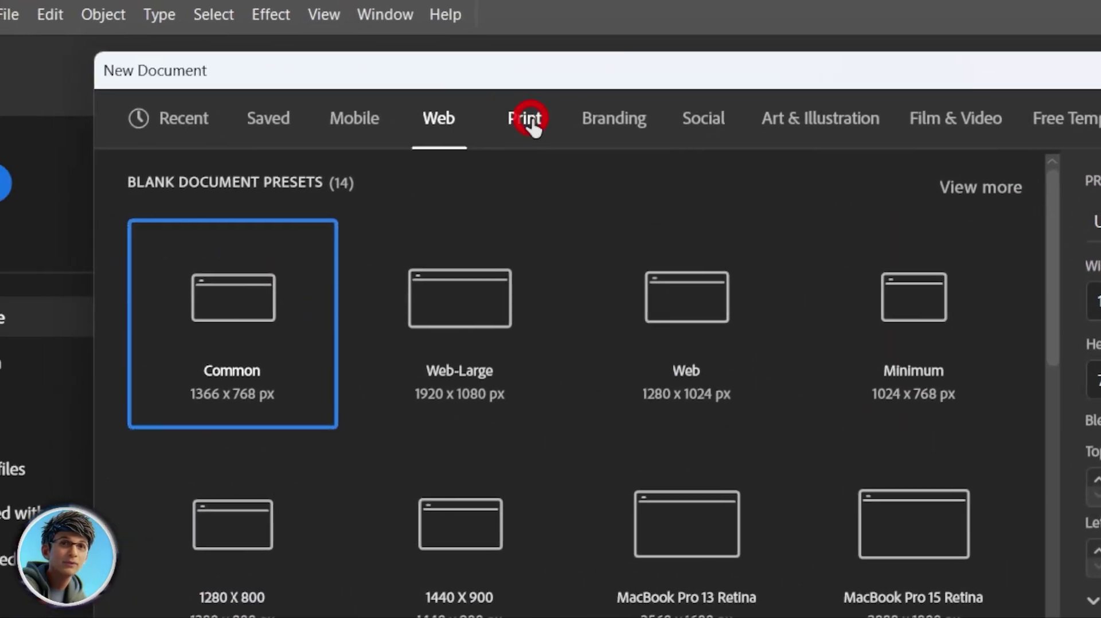
Create a new document from the A4 print preset (595.28 x 841.89 pt).
{"action": "left_click", "coordinate": [170, 91]}
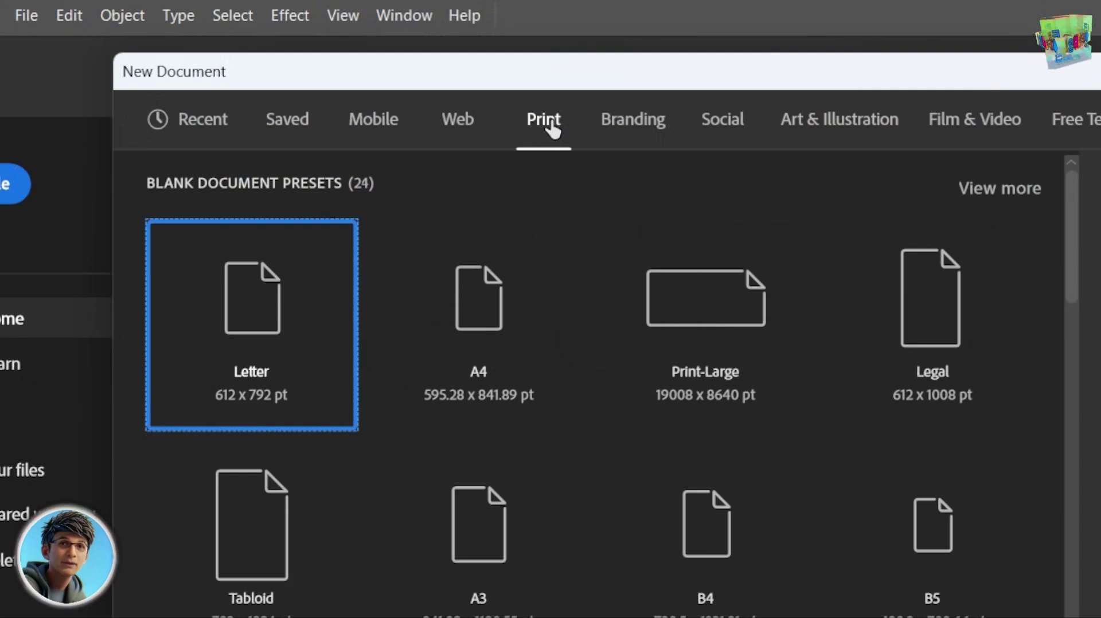
{"action": "left_click", "coordinate": [484, 308]}
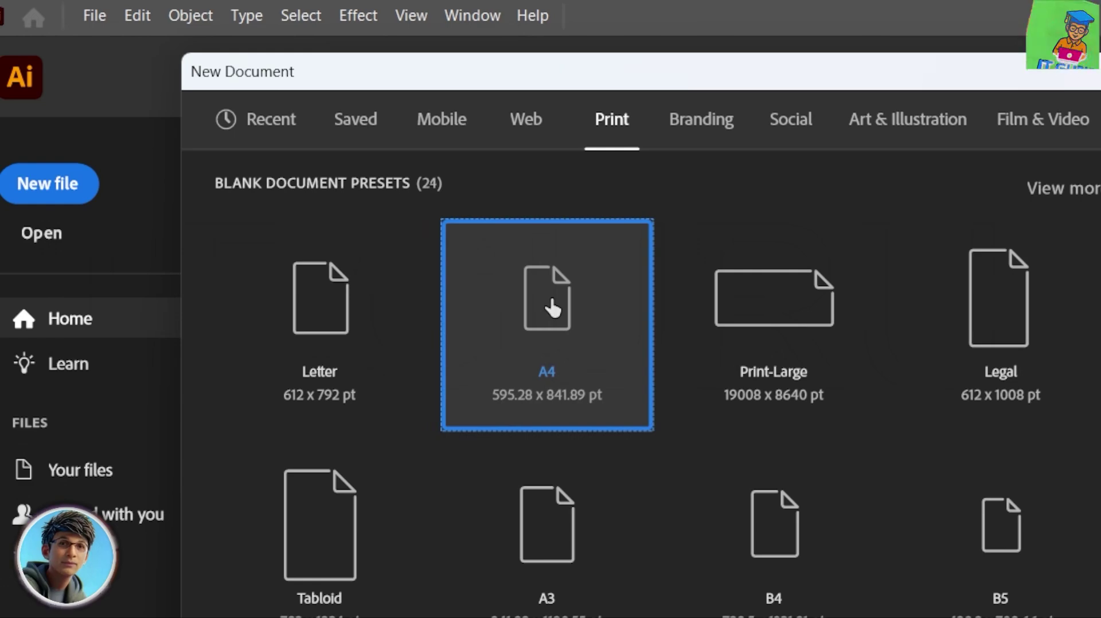
{"action": "left_click", "coordinate": [324, 307]}
{"action": "left_click", "coordinate": [679, 513]}
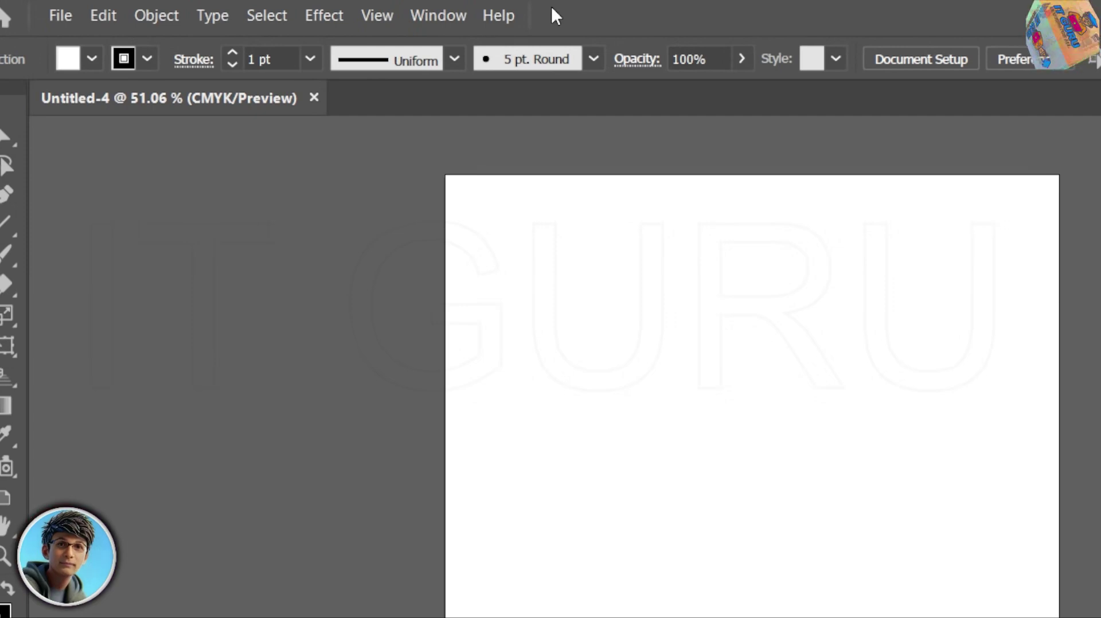
Activate the Zoom tool and make the stroke the active color attribute instead of the fill.
{"action": "key", "text": "z"}
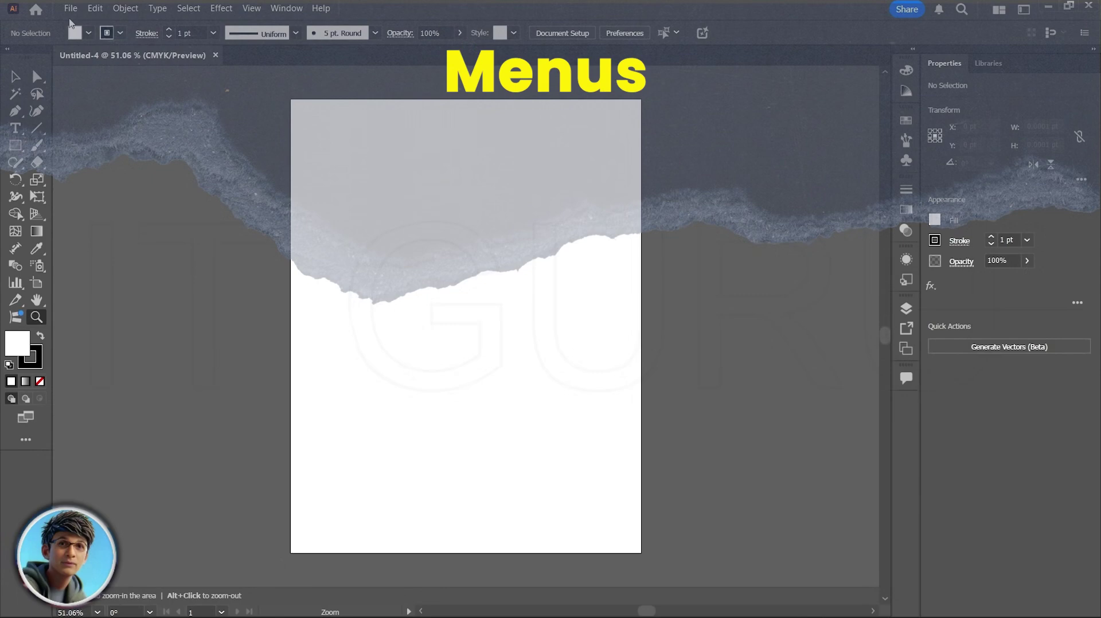
{"action": "key", "text": "z"}
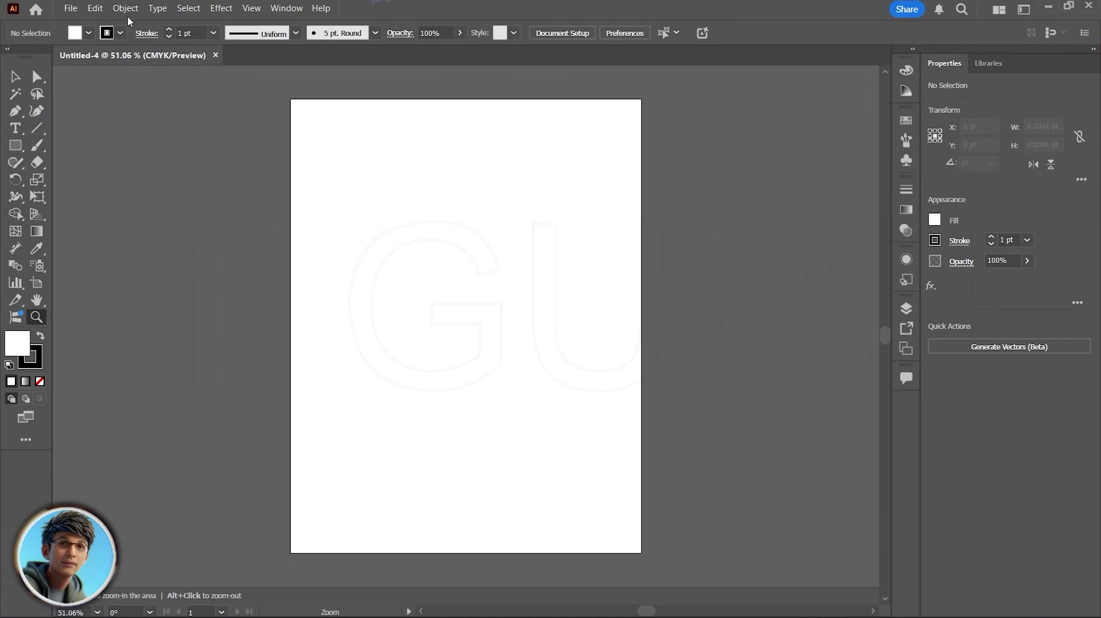
{"action": "key", "text": "x"}
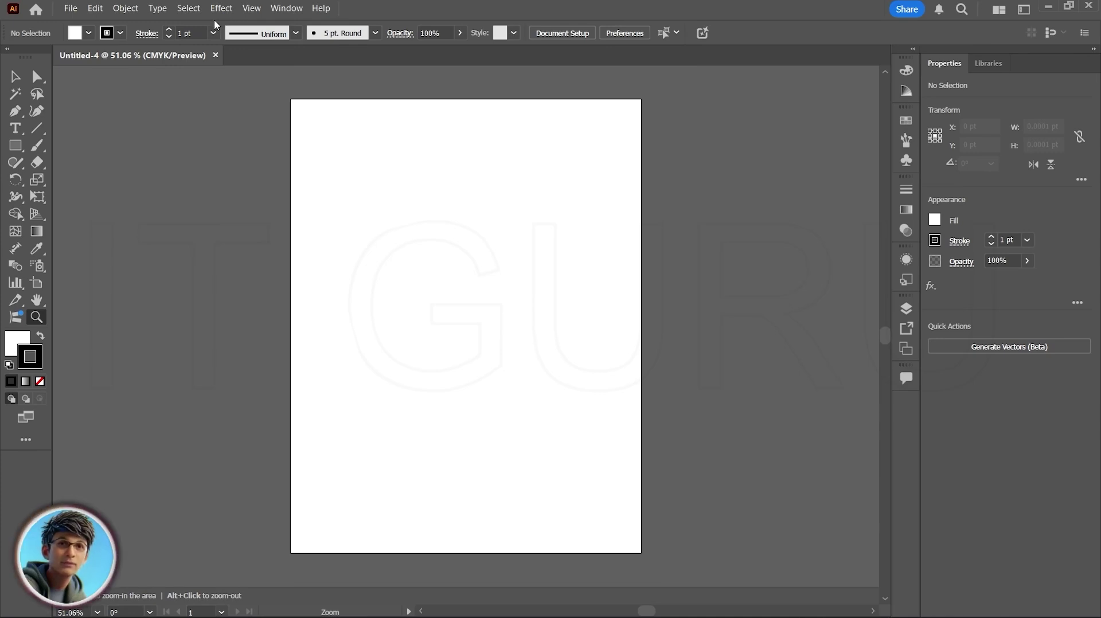
Undock the tools panel so it floats over the canvas, and dock it back at its original edge.
{"action": "left_click_drag", "start_coordinate": [25, 58], "coordinate": [236, 86]}
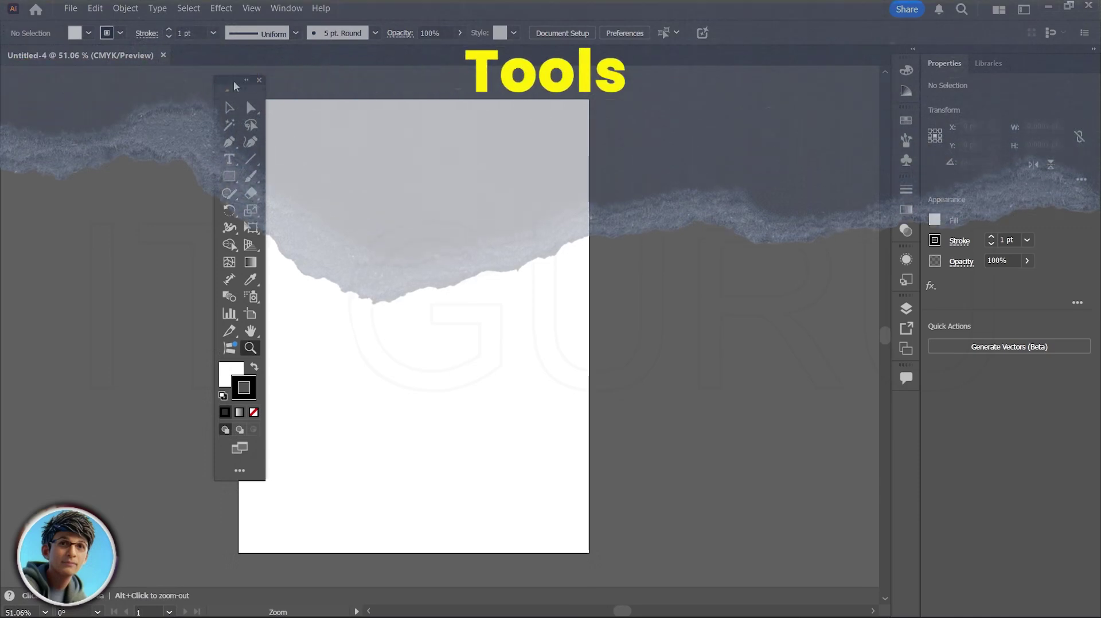
{"action": "left_click_drag", "start_coordinate": [235, 86], "coordinate": [40, 62]}
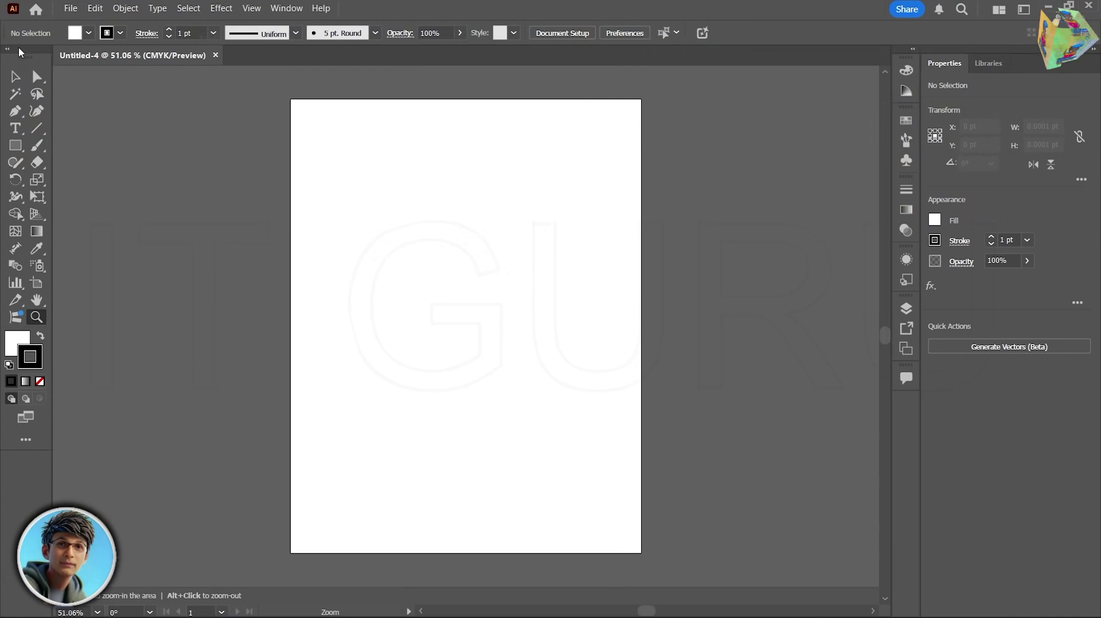
{"action": "left_click_drag", "start_coordinate": [19, 51], "coordinate": [8, 89]}
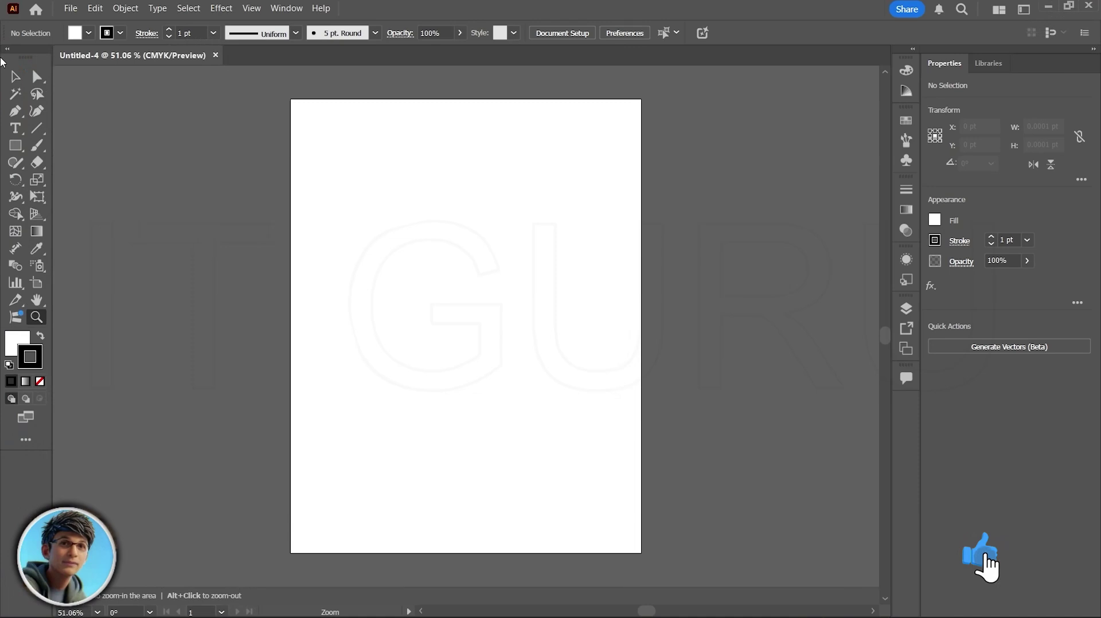
{"action": "left_click", "coordinate": [6, 51]}
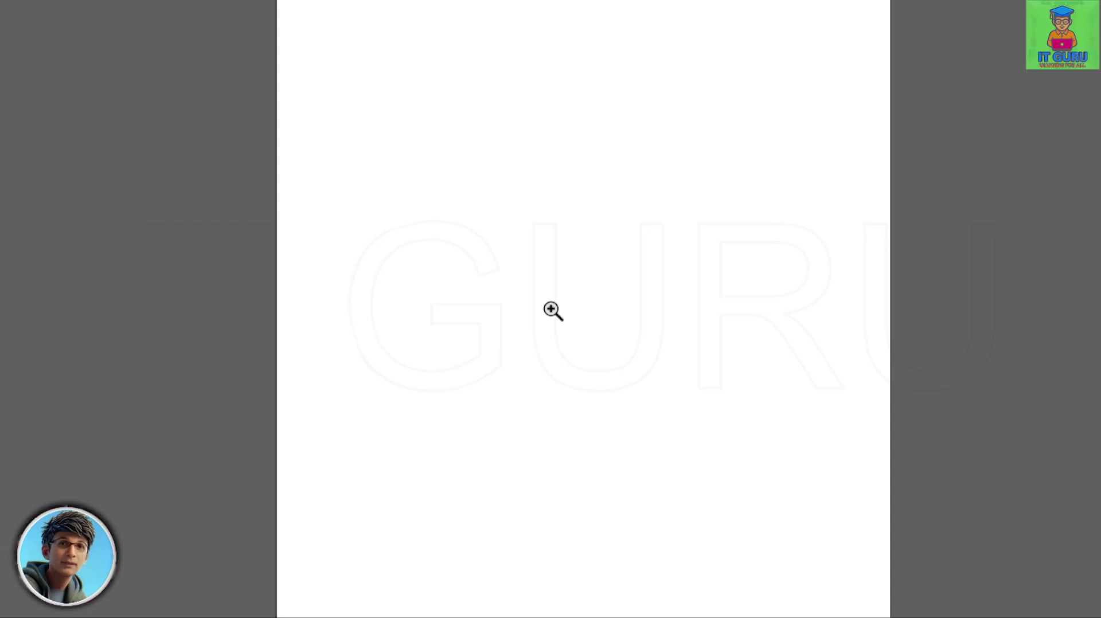
Switch the workspace to Essentials.
{"action": "key", "text": "z"}
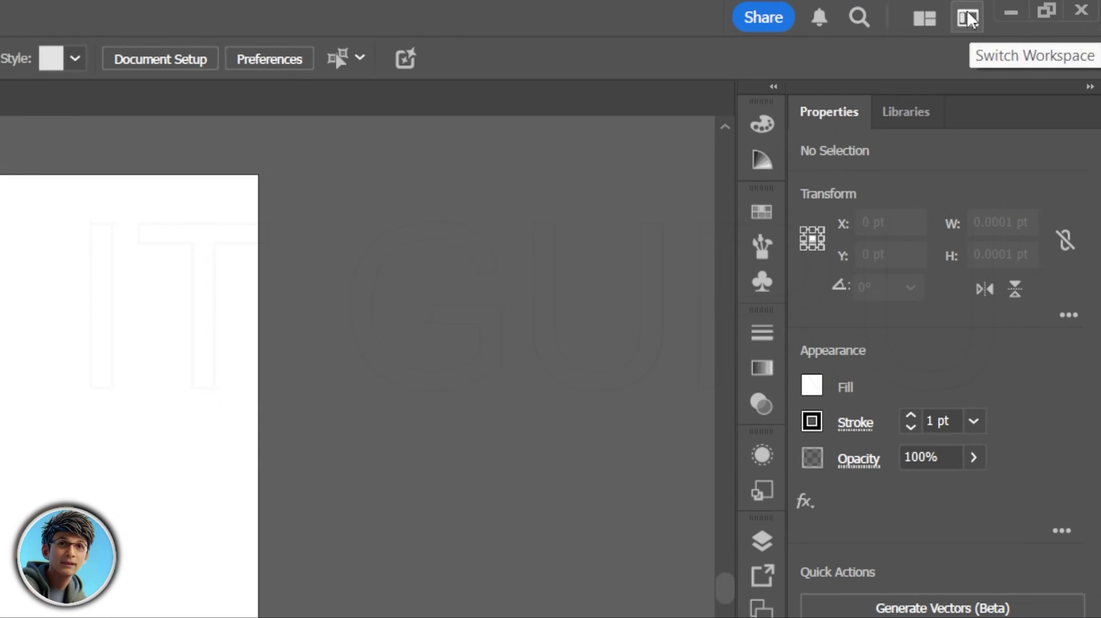
{"action": "left_click", "coordinate": [1025, 13]}
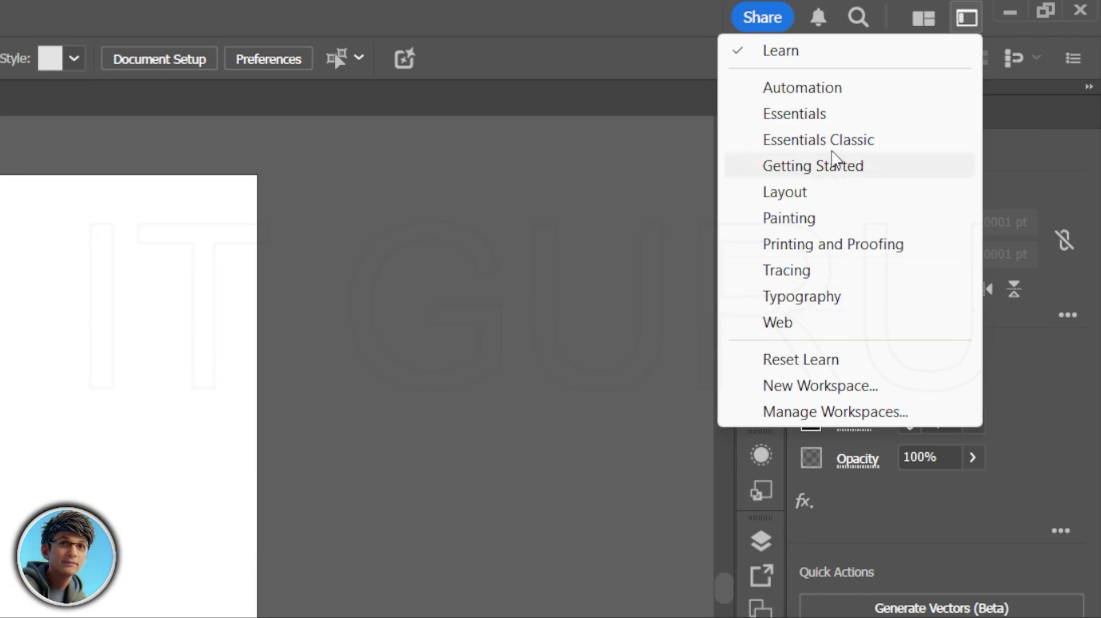
{"action": "left_click", "coordinate": [819, 114]}
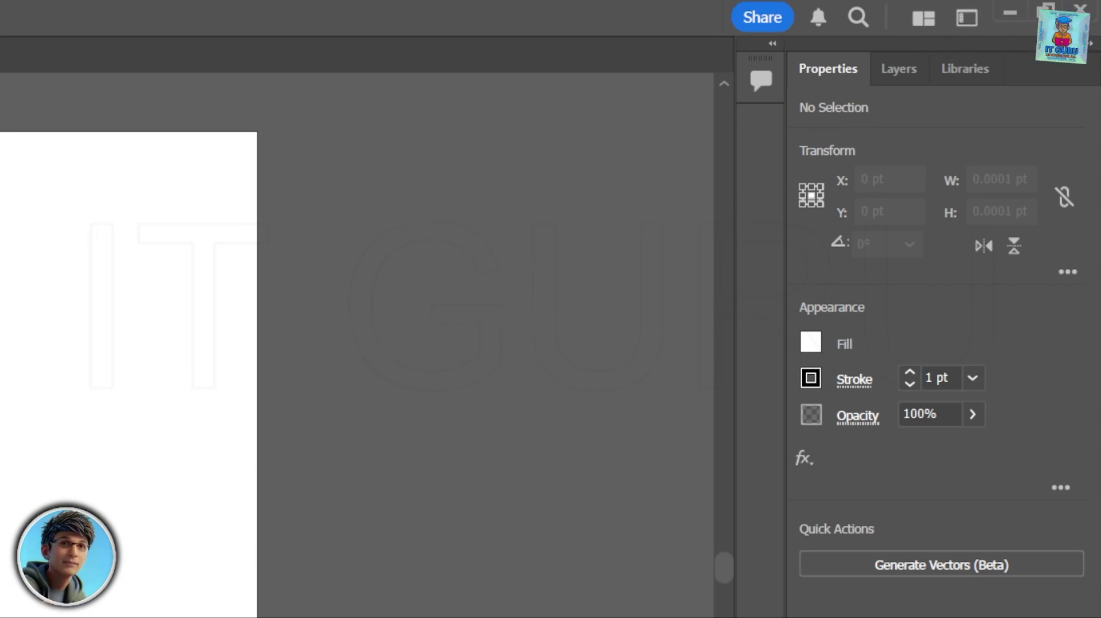
Show the Align panel group and dock it beside the Properties panel.
{"action": "key", "text": "alt+w"}
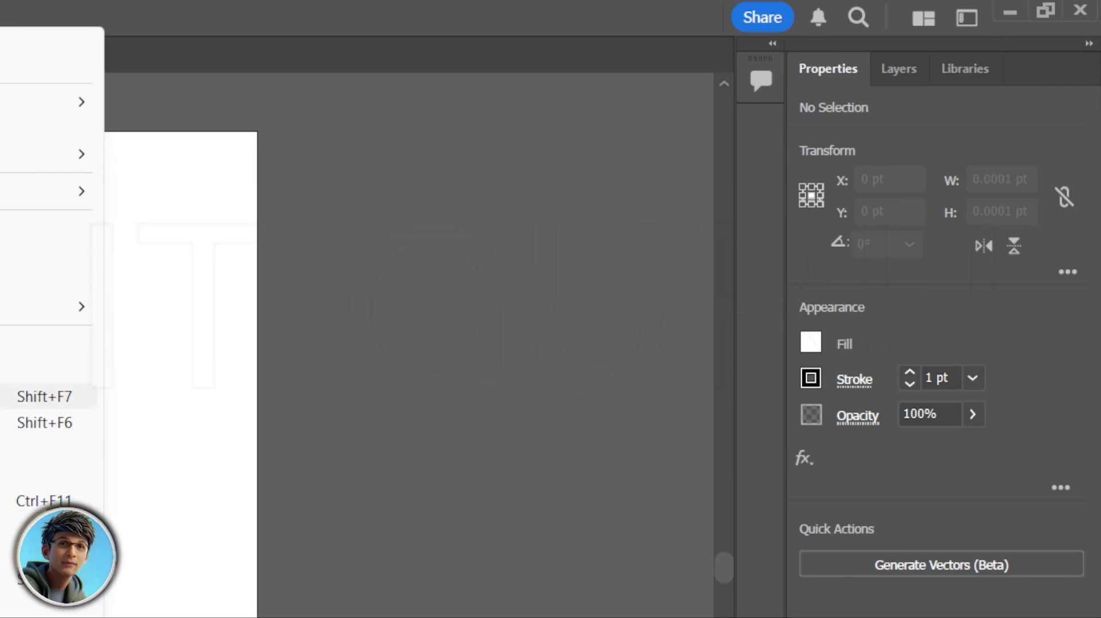
{"action": "left_click", "coordinate": [46, 396]}
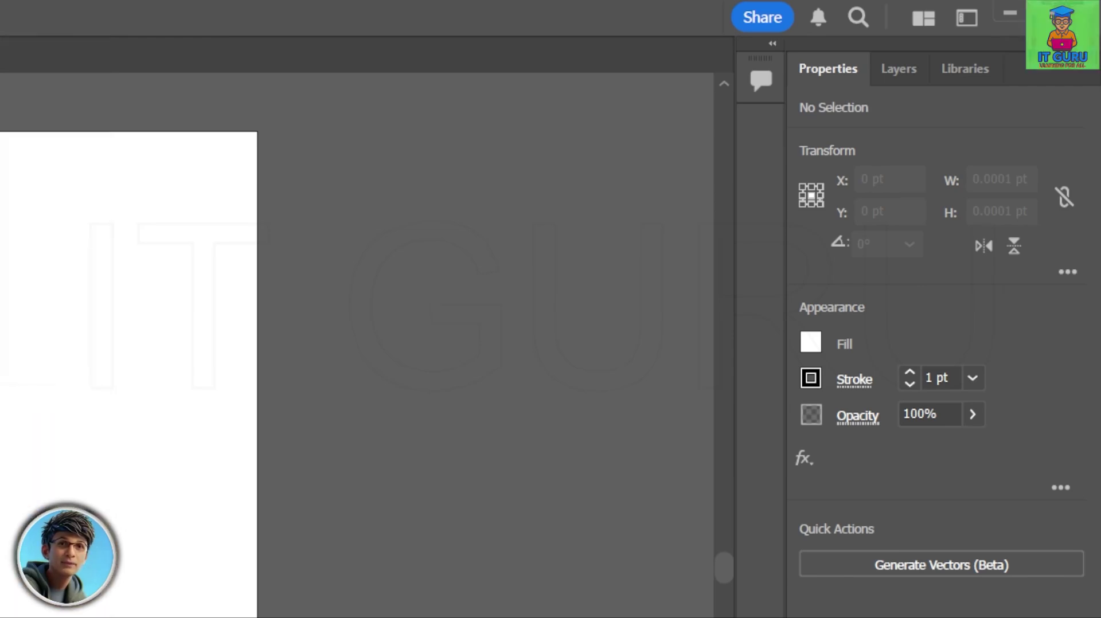
{"action": "left_click_drag", "start_coordinate": [605, 212], "coordinate": [575, 191]}
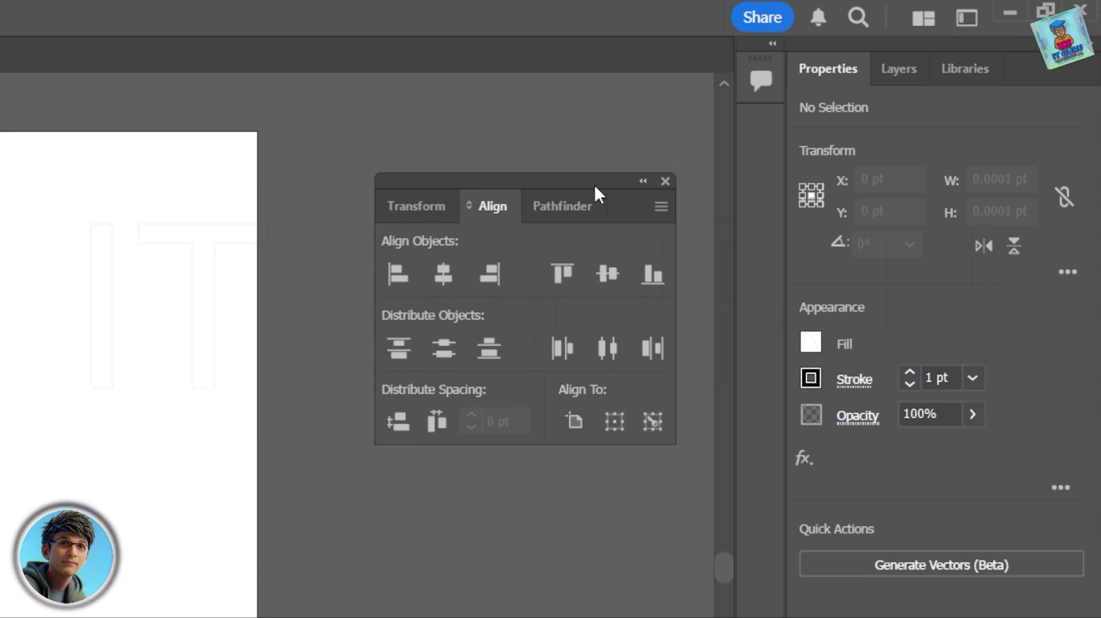
{"action": "left_click_drag", "start_coordinate": [594, 189], "coordinate": [784, 250]}
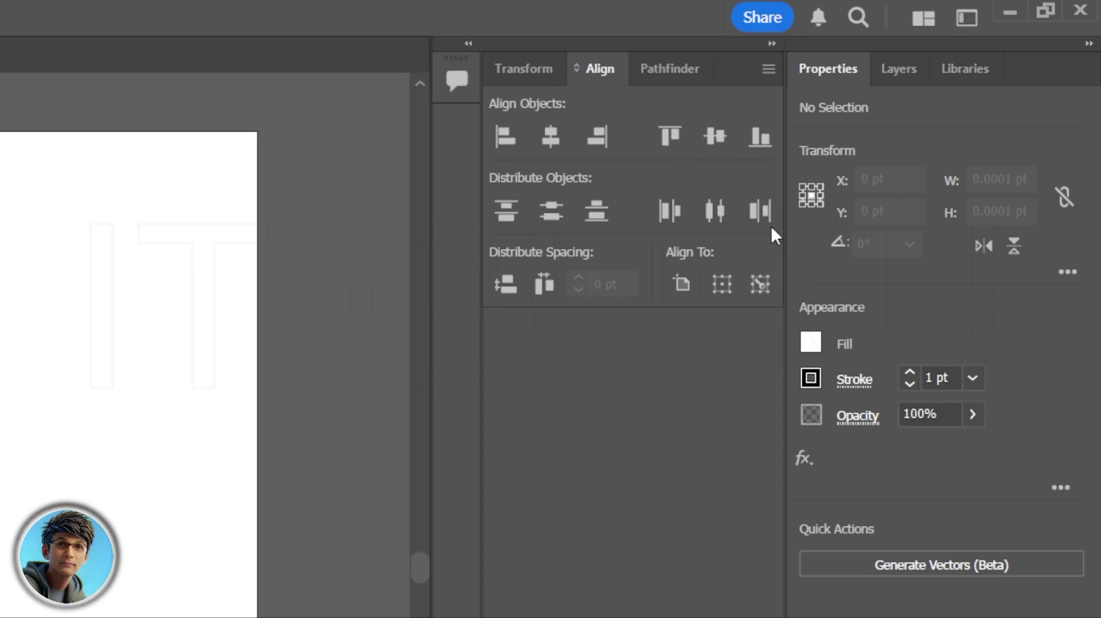
Collapse both the Align and the Properties panel groups to labelled icons.
{"action": "left_click", "coordinate": [772, 44]}
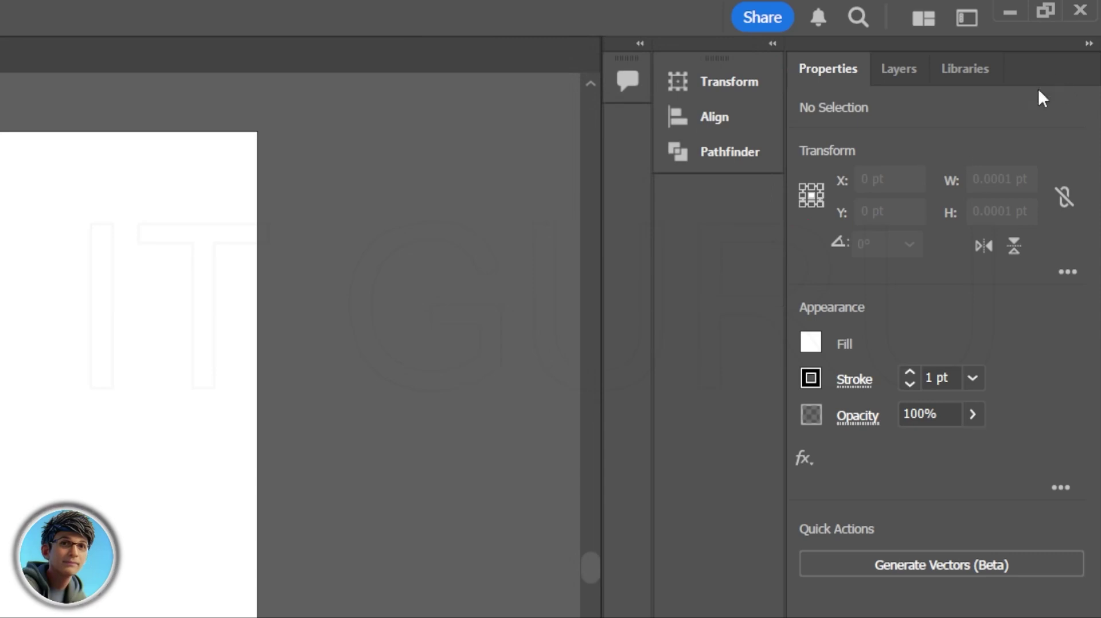
{"action": "left_click", "coordinate": [1090, 43]}
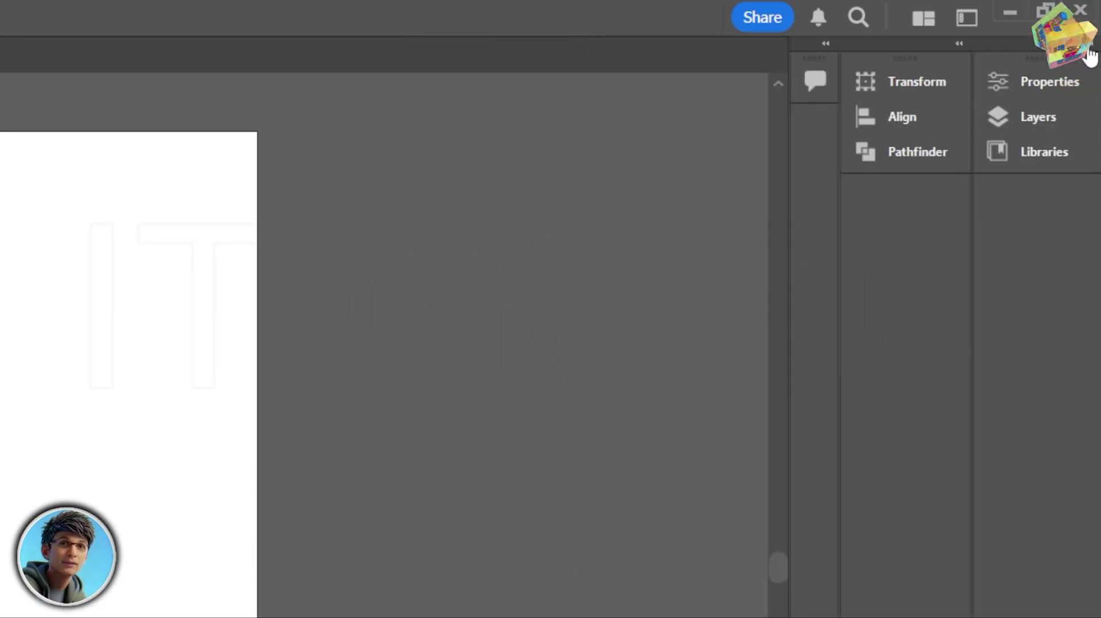
Switch the workspace to Essentials Classic and reset it to its default panel layout.
{"action": "left_click", "coordinate": [966, 19]}
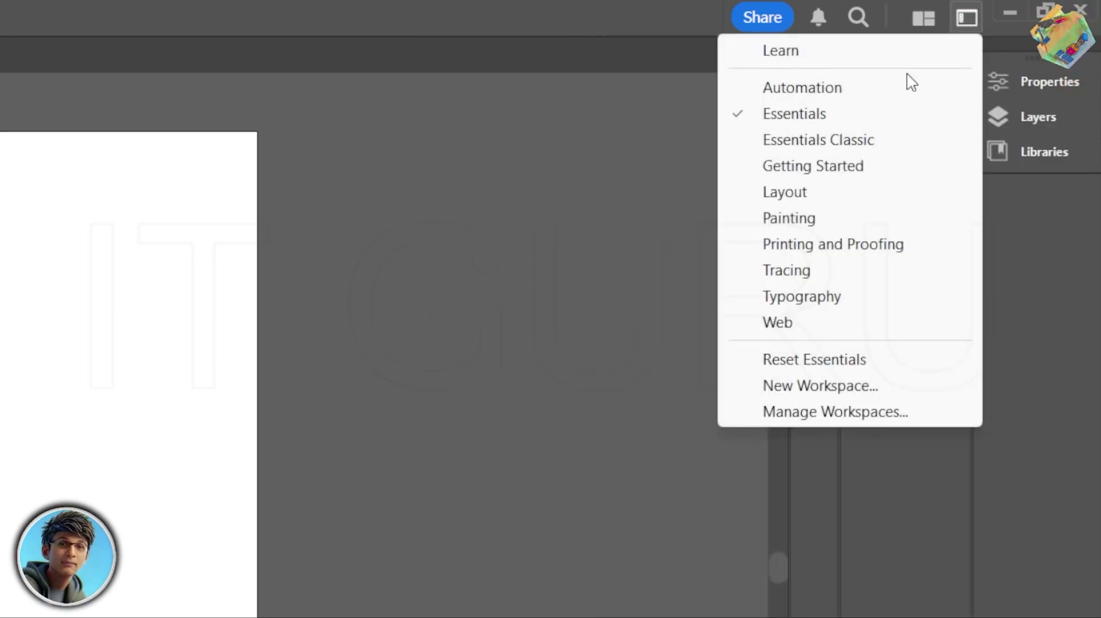
{"action": "left_click", "coordinate": [788, 135]}
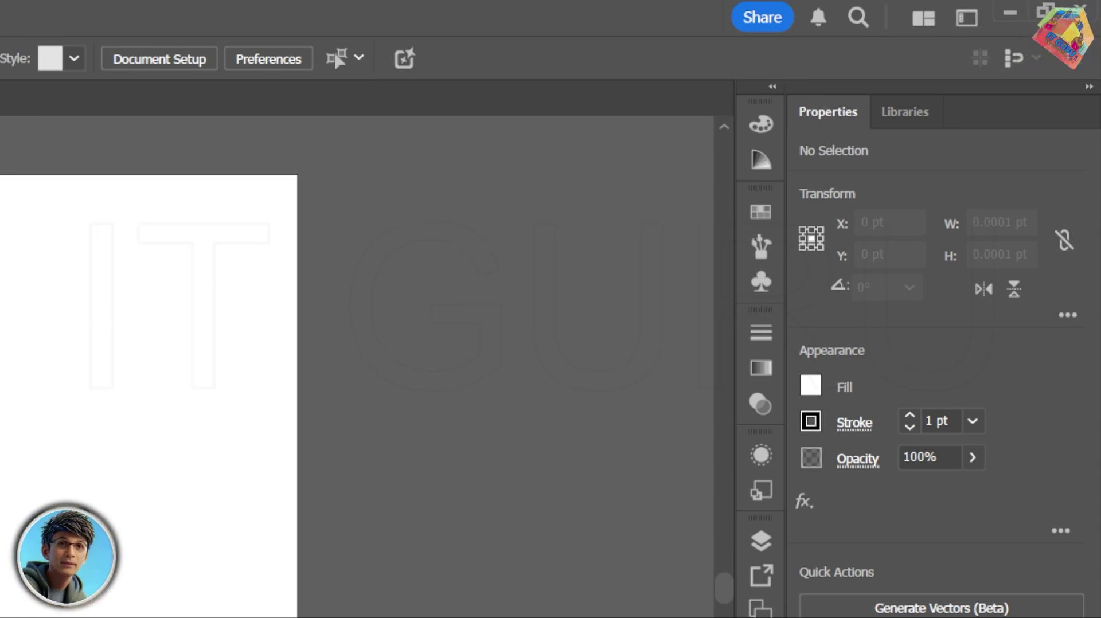
{"action": "left_click", "coordinate": [966, 19]}
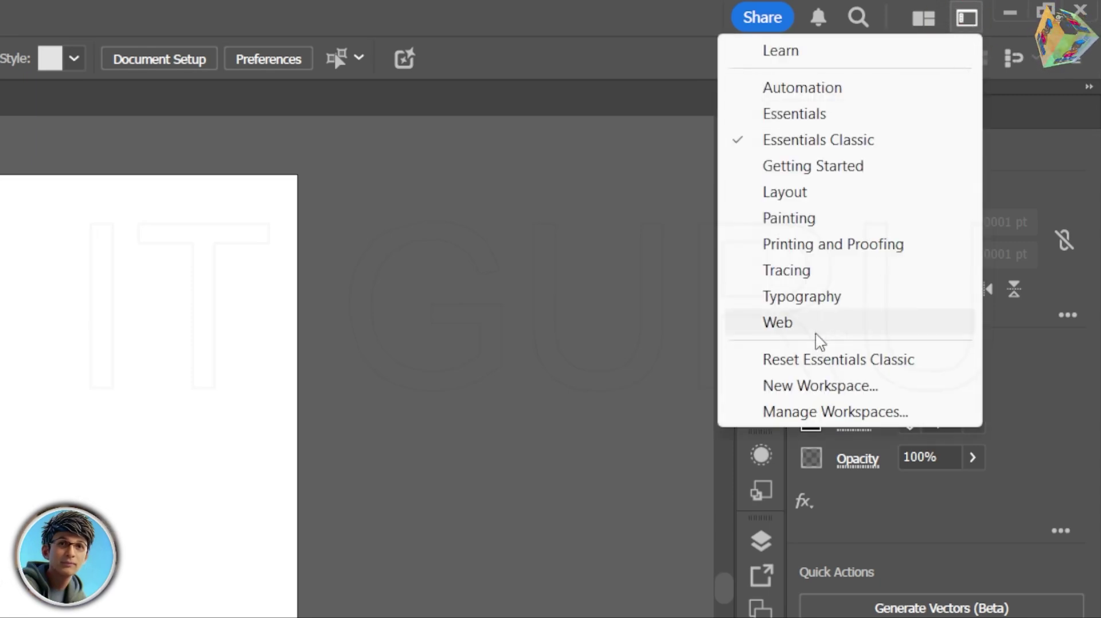
{"action": "left_click", "coordinate": [853, 361]}
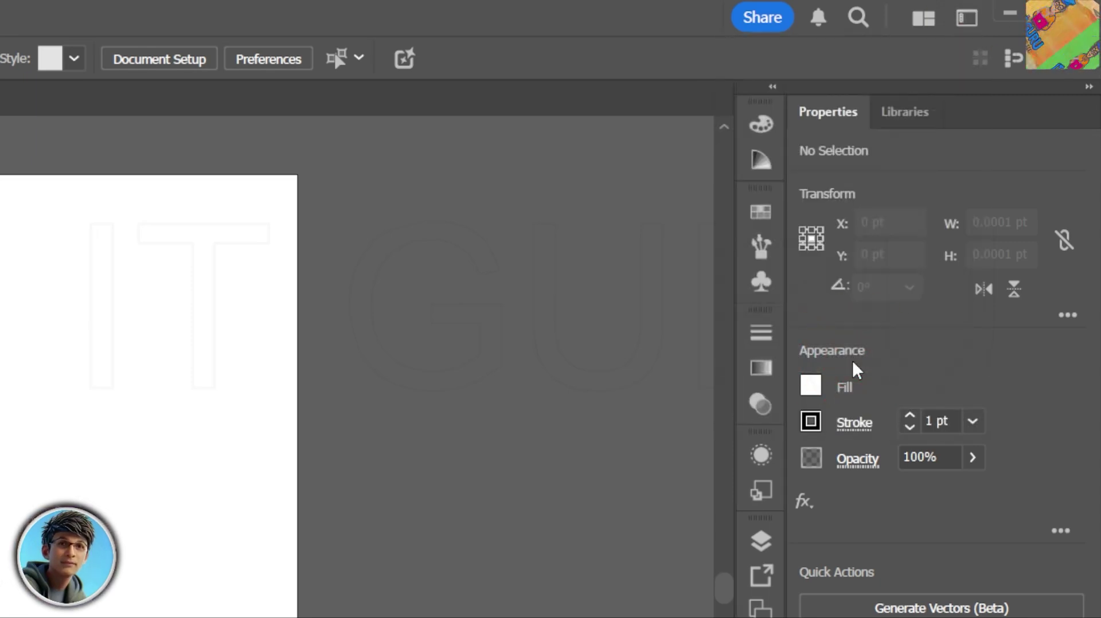
Pull the Color, Gradient and Layers panels out of the collapsed dock, and restore the layout by resetting Essentials Classic.
{"action": "left_click_drag", "start_coordinate": [526, 239], "coordinate": [442, 245]}
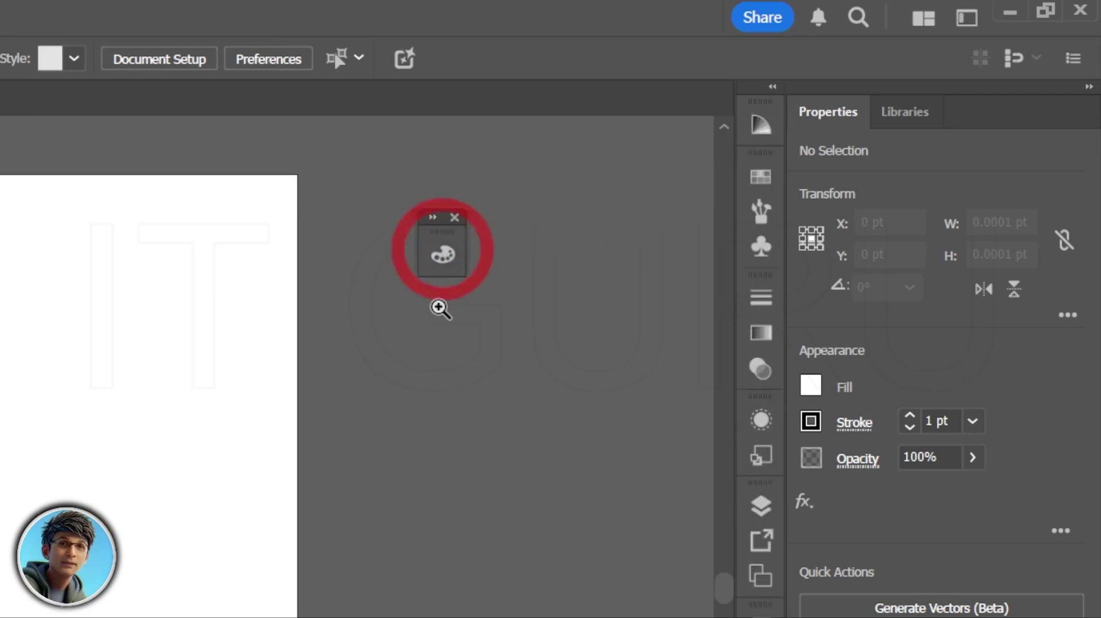
{"action": "left_click_drag", "start_coordinate": [761, 368], "coordinate": [760, 332]}
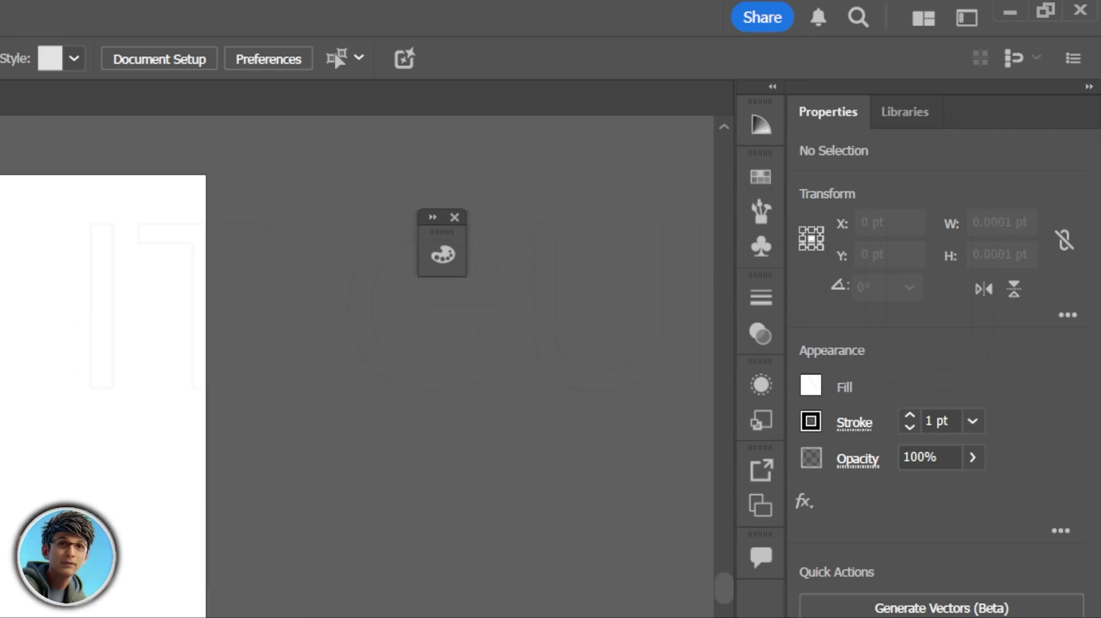
{"action": "left_click", "coordinate": [968, 19]}
{"action": "left_click", "coordinate": [847, 364]}
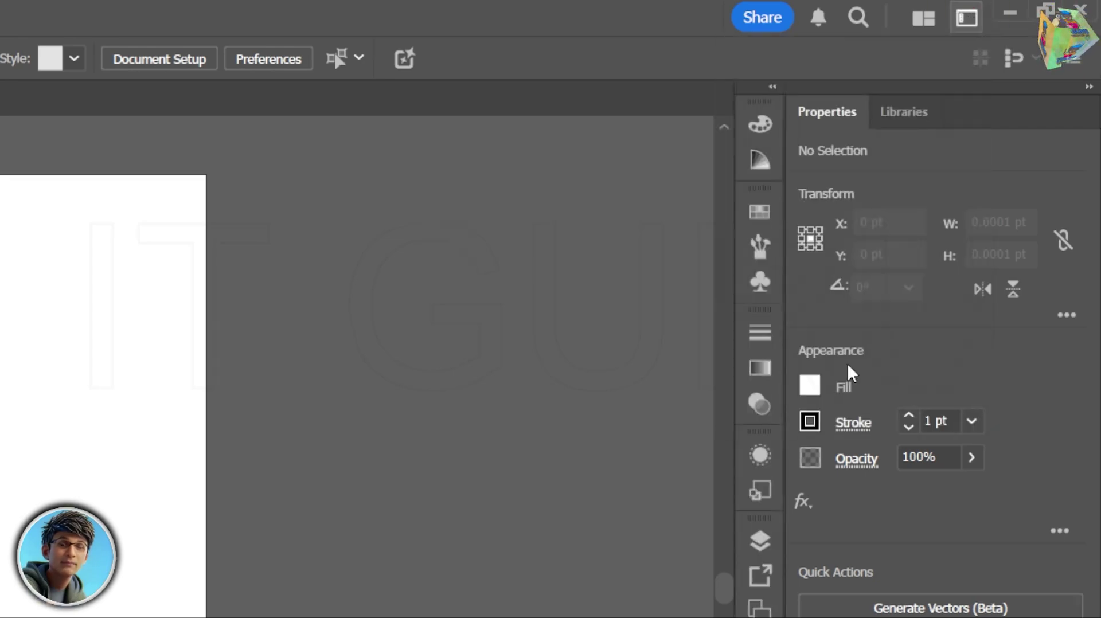
Shift the artboard view slightly along both axes with the Zoom tool active, and review the available zoom percentages.
{"action": "key", "text": "z"}
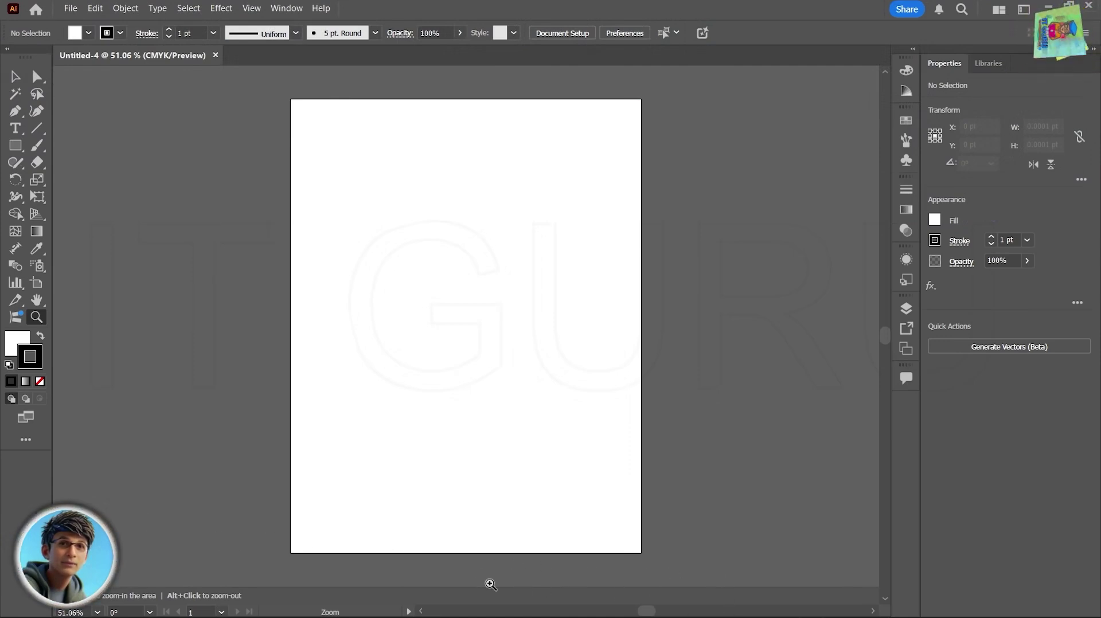
{"action": "mouse_move", "coordinate": [646, 612]}
{"action": "left_mouse_down"}
{"action": "mouse_move", "coordinate": [618, 614]}
{"action": "mouse_move", "coordinate": [649, 614]}
{"action": "left_mouse_up"}
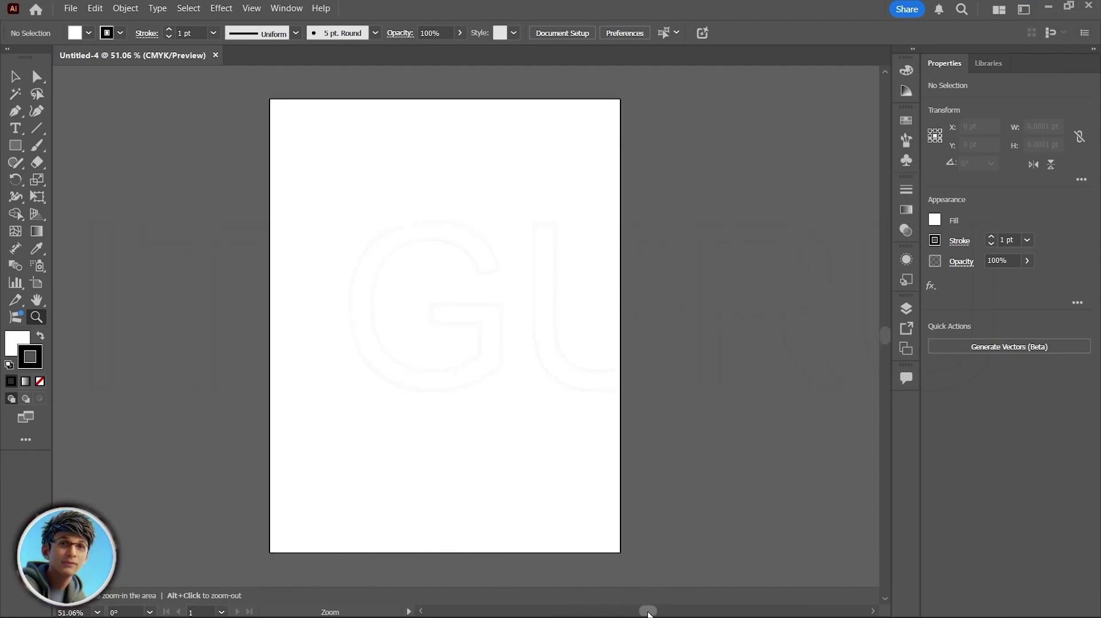
{"action": "mouse_move", "coordinate": [885, 335]}
{"action": "left_mouse_down"}
{"action": "mouse_move", "coordinate": [884, 290]}
{"action": "mouse_move", "coordinate": [882, 336]}
{"action": "left_mouse_up"}
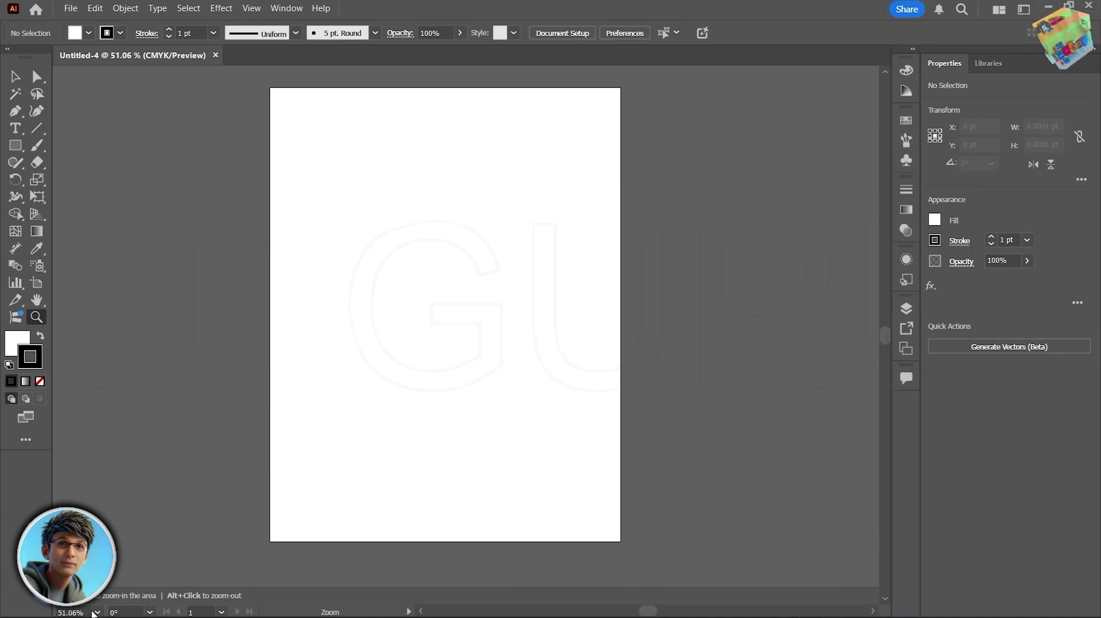
{"action": "left_click", "coordinate": [97, 612]}
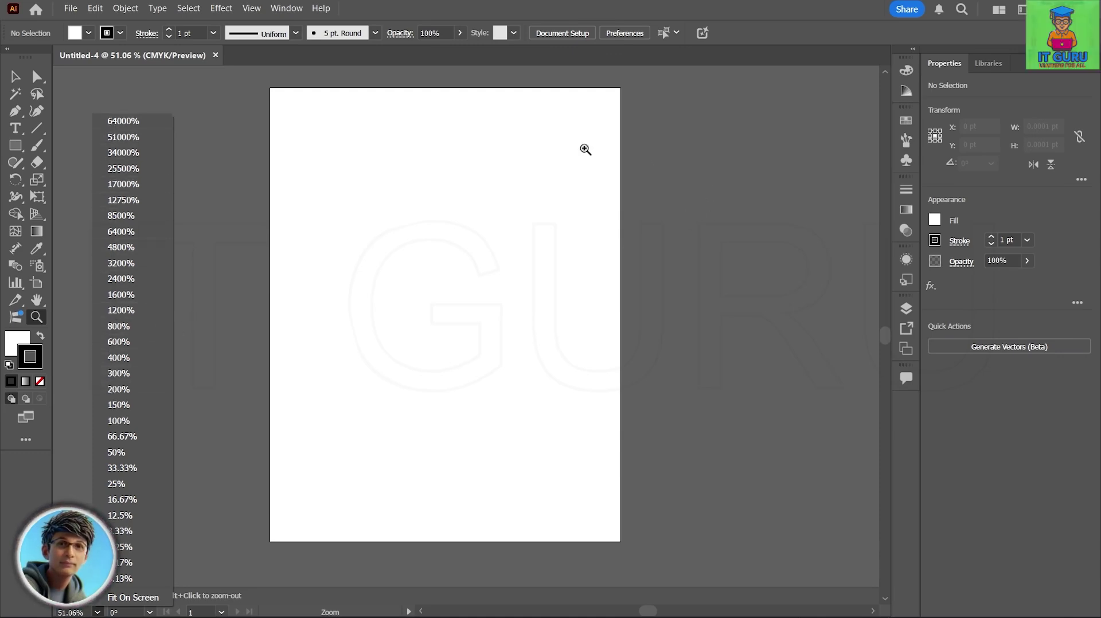
{"action": "left_click", "coordinate": [17, 76]}
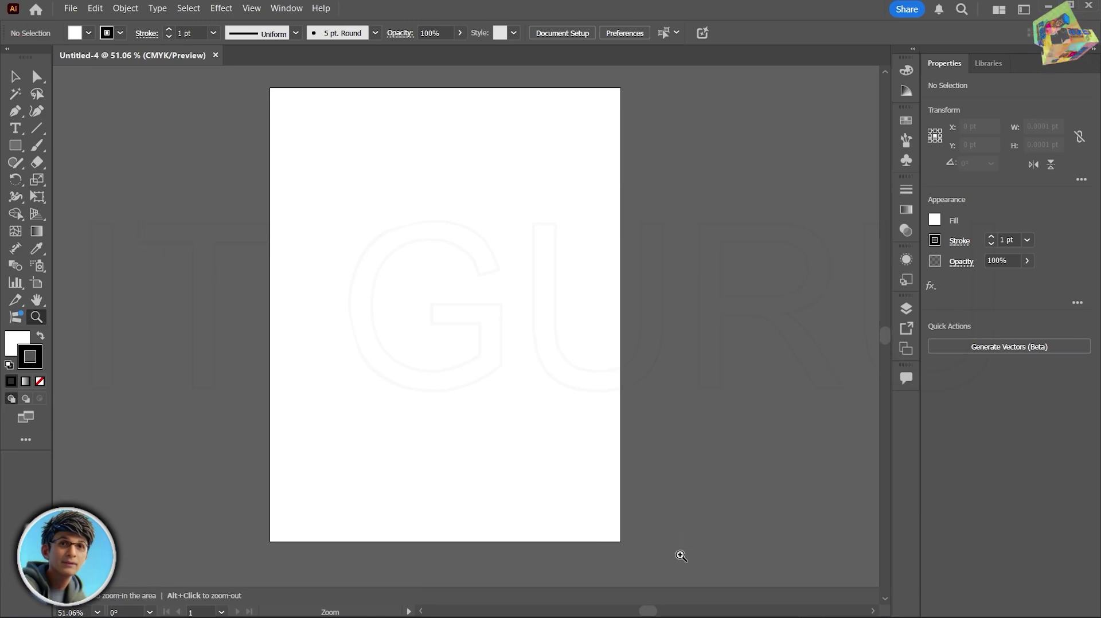